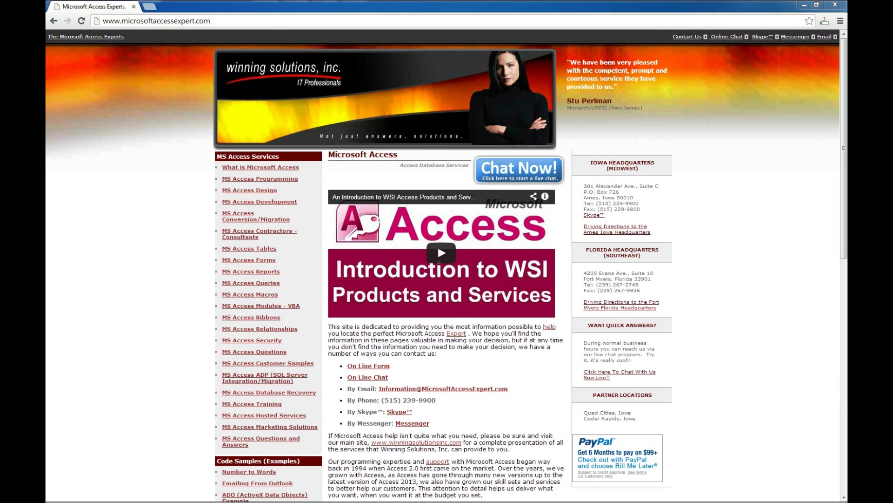
Step: Open the Microsoft Access Time Card Database page from the site listing
scroll(447, 265, "down", 5)
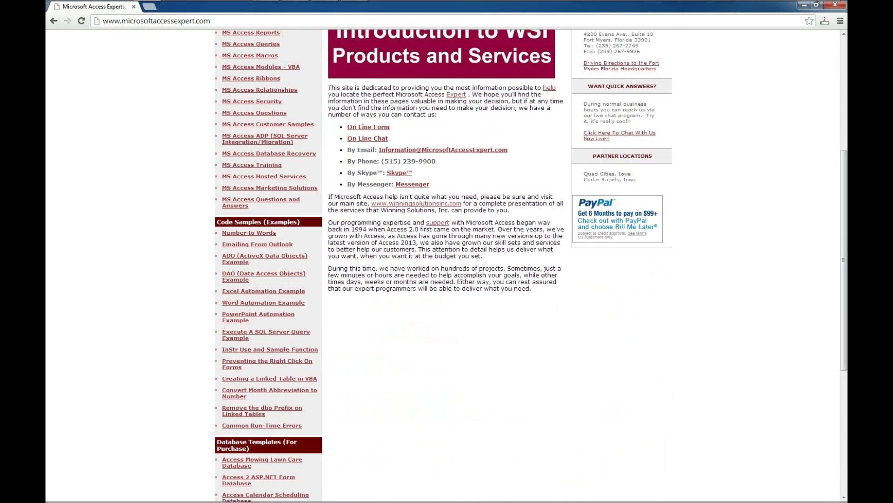
scroll(447, 266, "down", 3)
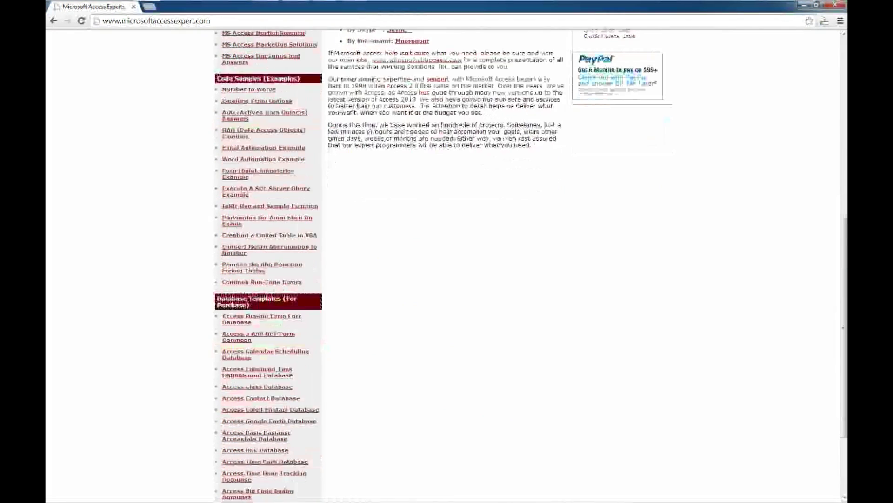
scroll(447, 266, "up", 8)
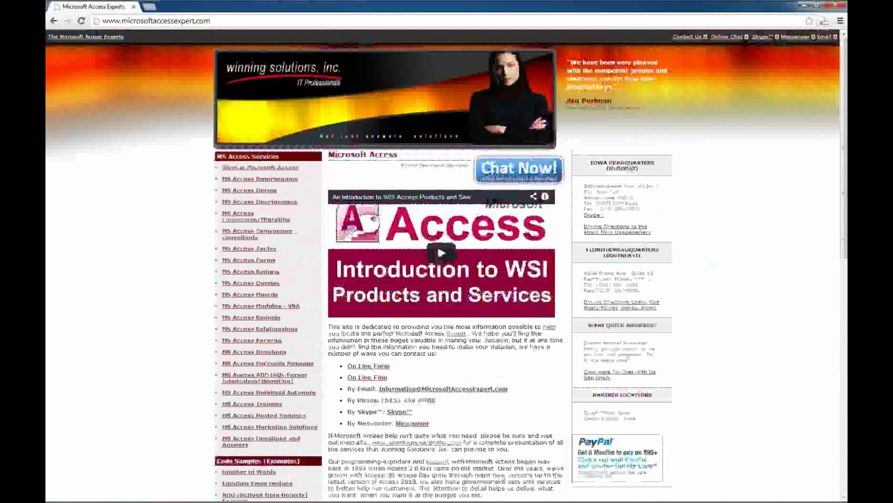
scroll(446, 265, "down", 8)
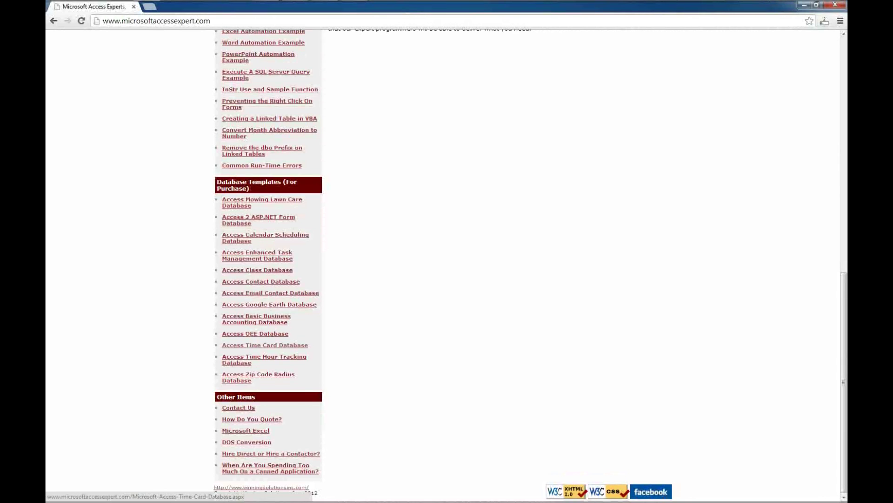
left_click(265, 344)
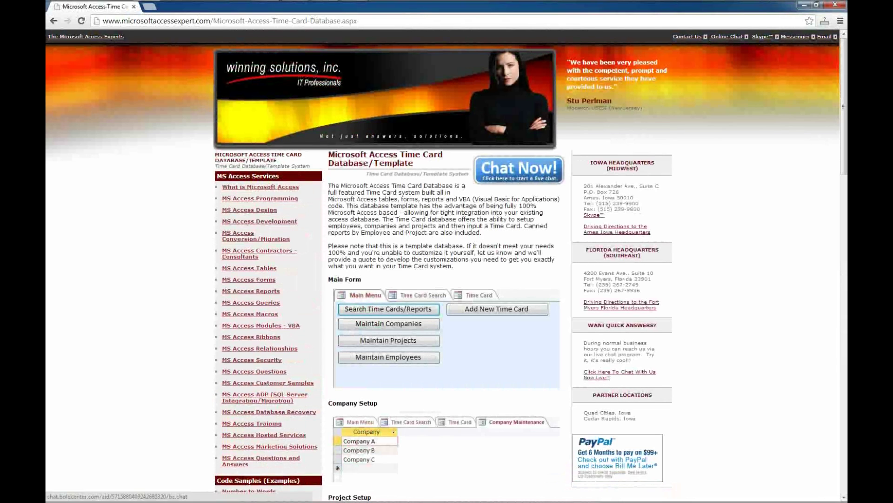
Step: Scroll down the page to the Download a demo section and its links
scroll(447, 242, "down", 2)
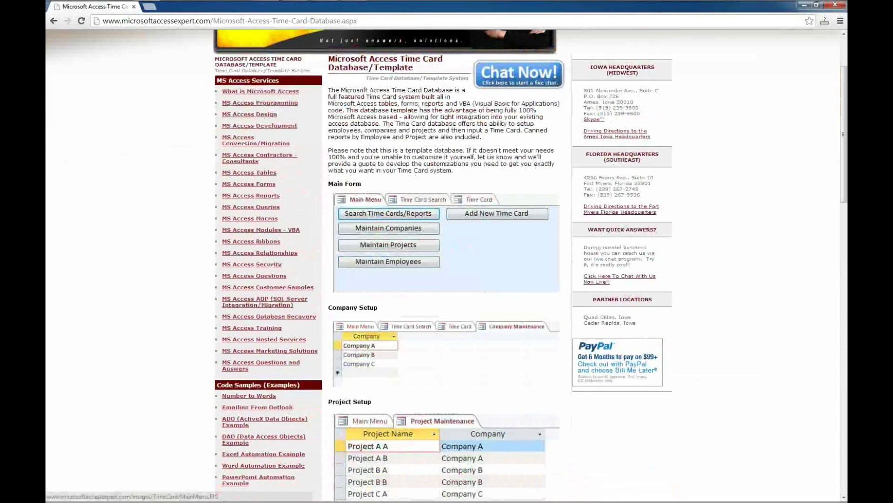
scroll(447, 261, "down", 1)
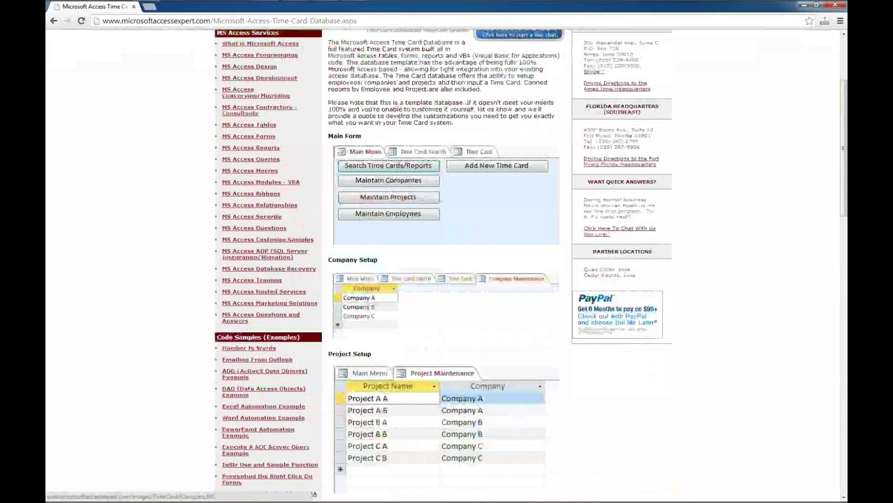
scroll(447, 260, "down", 6)
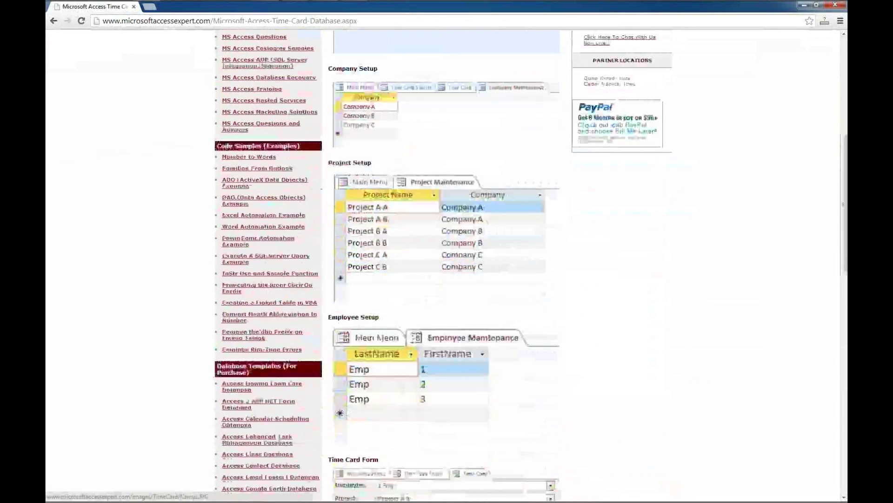
scroll(447, 261, "down", 3)
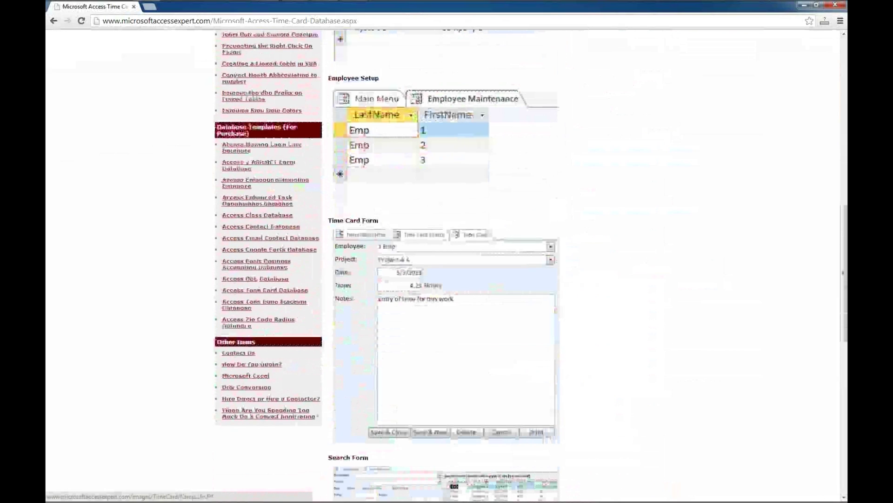
scroll(447, 260, "down", 5)
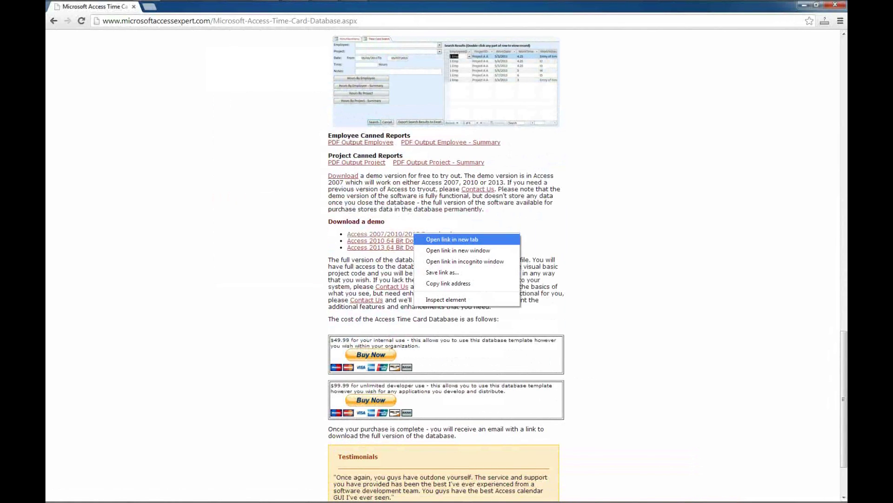
Step: Save the linked demo as TimeCardDemo.zip on the Desktop and dismiss the download bar
left_click(442, 272)
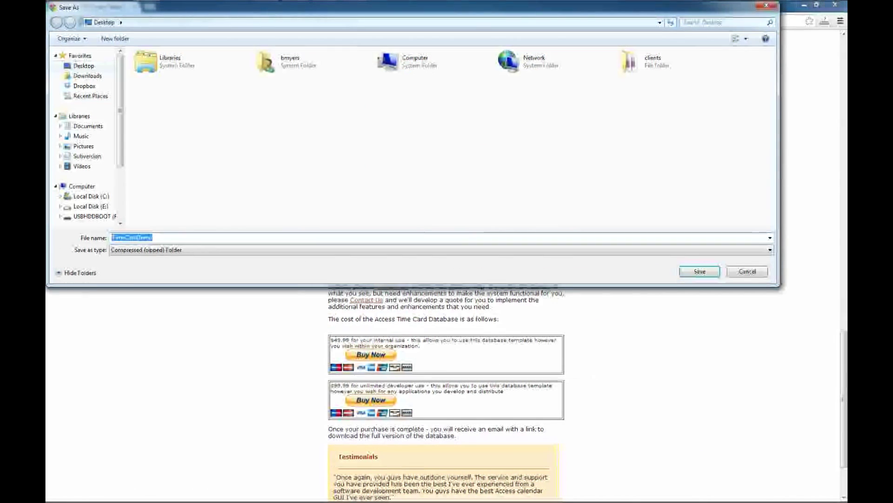
left_click(700, 271)
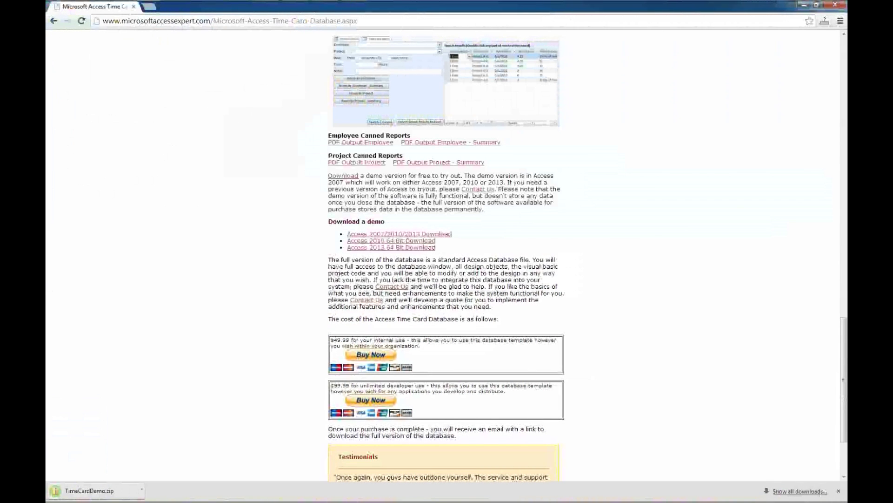
left_click(838, 491)
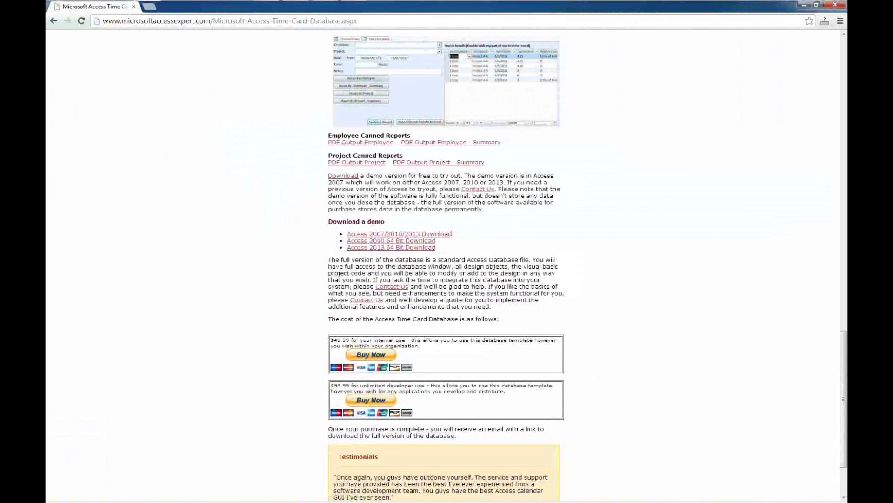
scroll(446, 265, "down", 2)
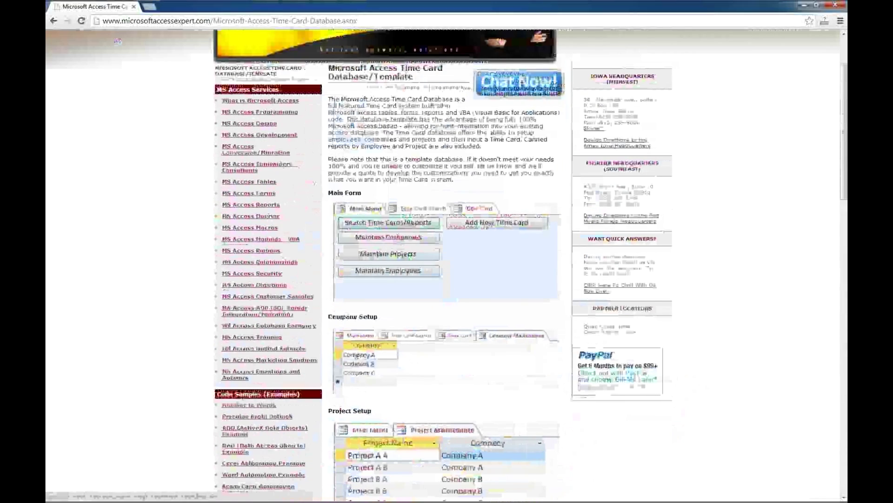
scroll(444, 265, "up", 2)
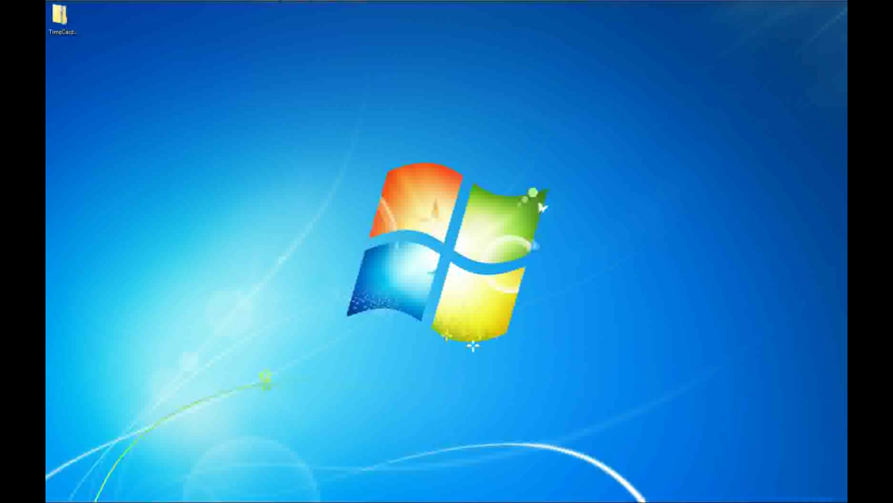
left_click(63, 18)
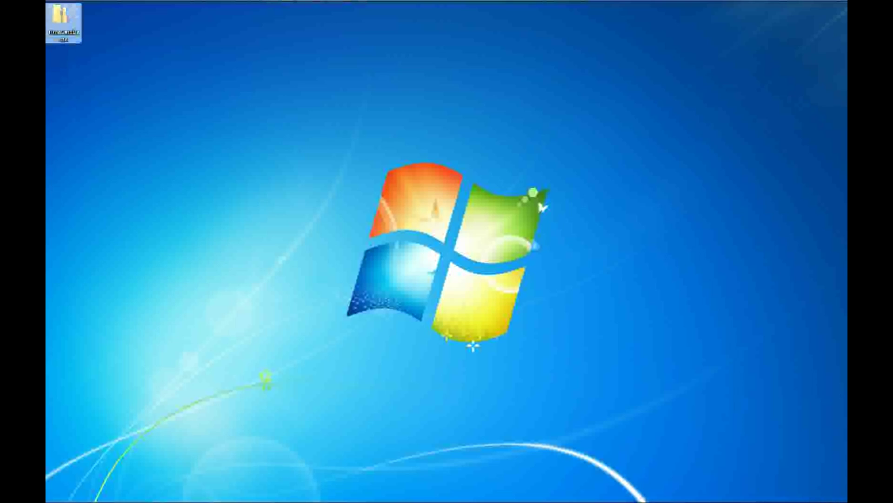
Step: Extract TimeCardDemo.zip into a TimeCardDemo folder and open the TimeCardDemo database
right_click(57, 25)
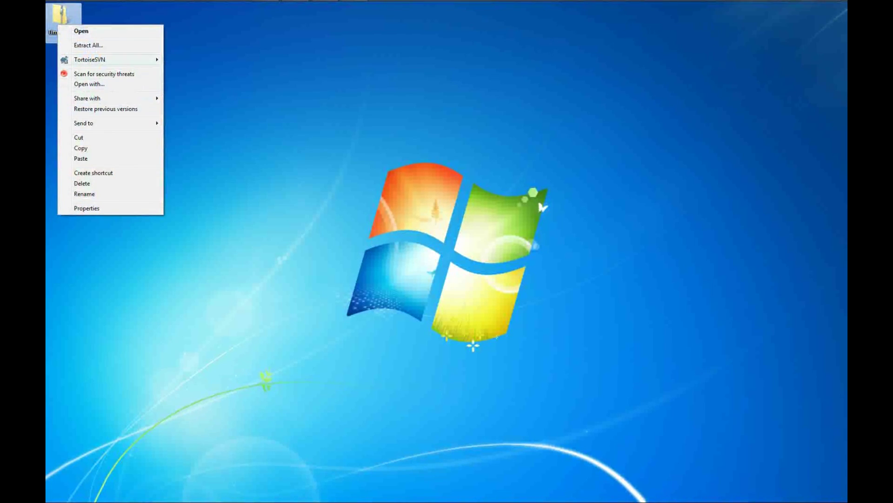
left_click(89, 45)
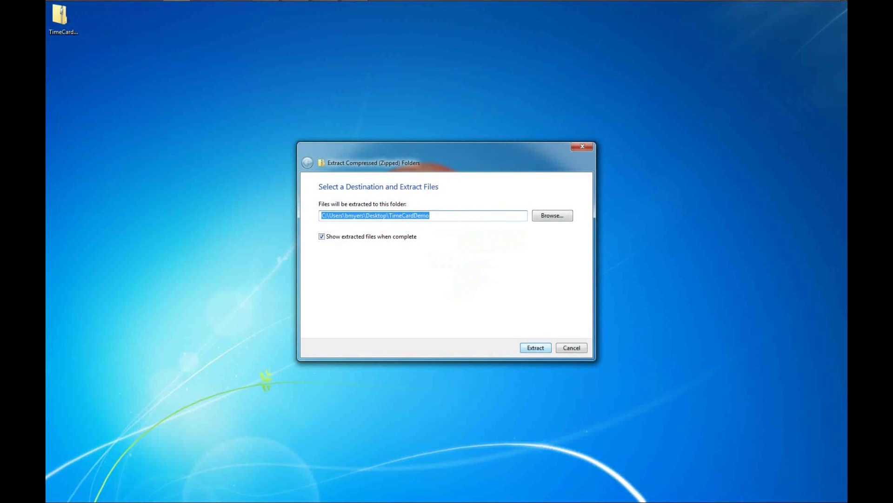
key("Return")
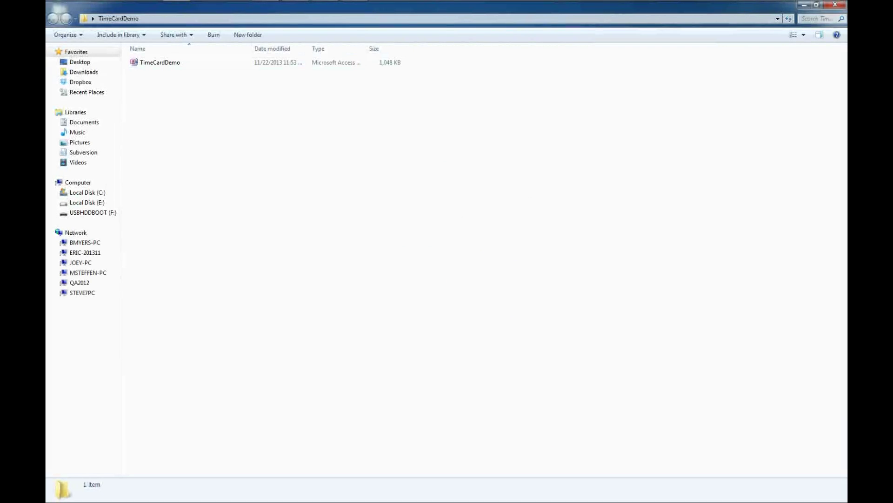
double_click(160, 62)
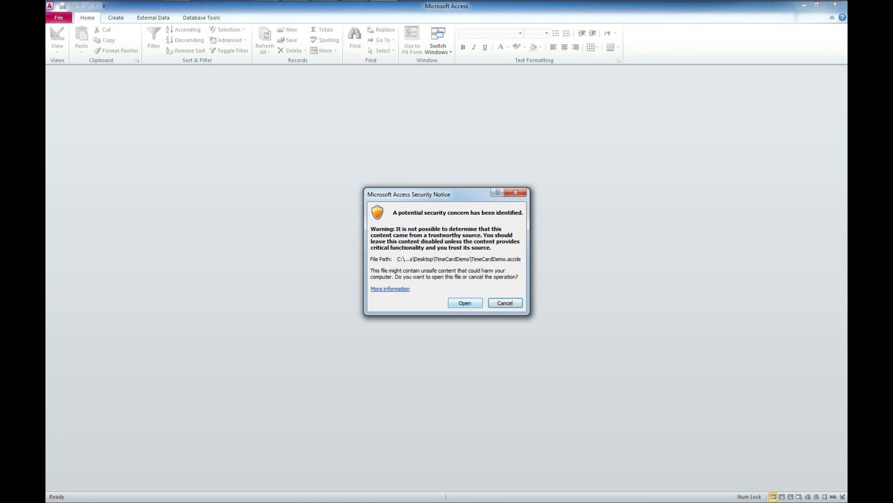
Step: Accept the security notice to open the database and close the demo information popup
key("Return")
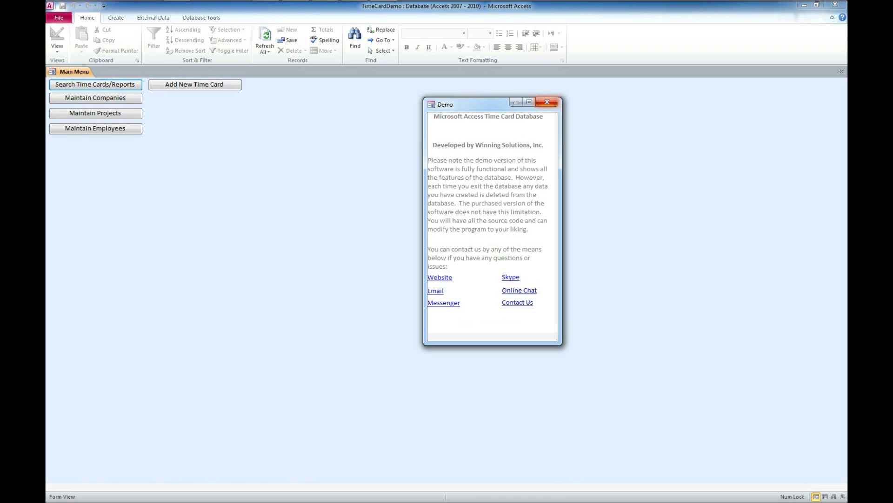
left_click(547, 102)
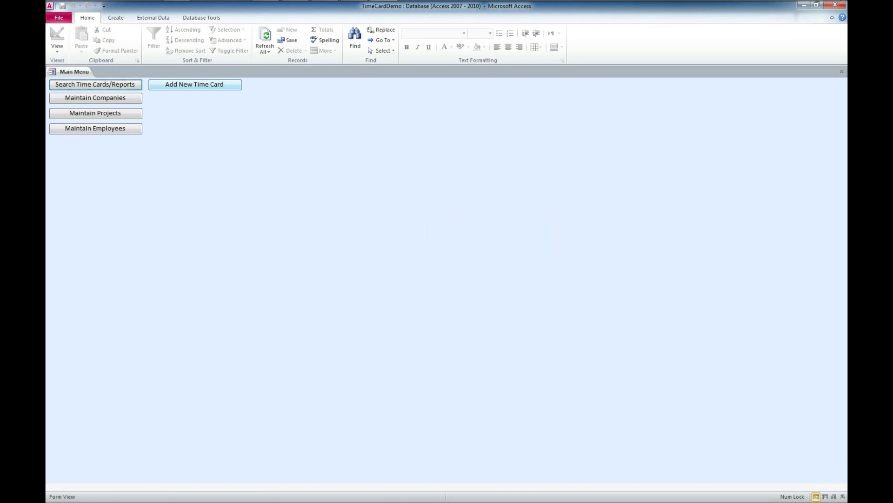
Step: Start a time card for 1 Emp, then close it without saving
left_click(205, 85)
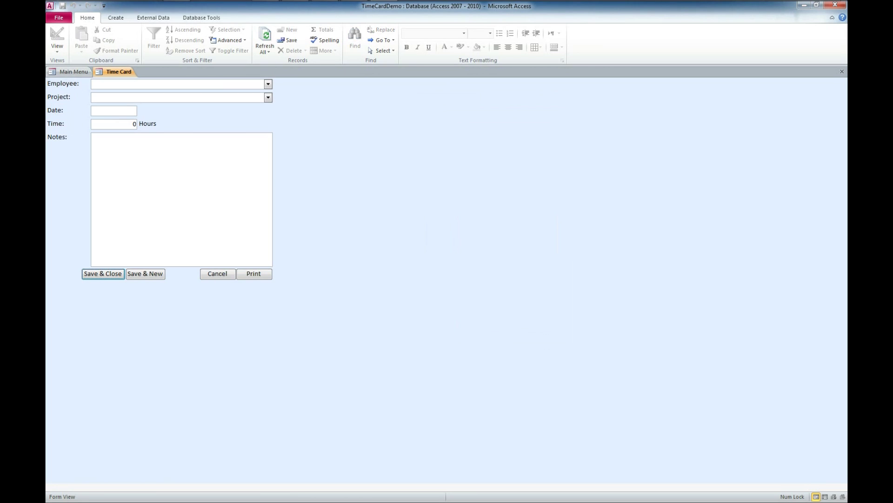
key("Down")
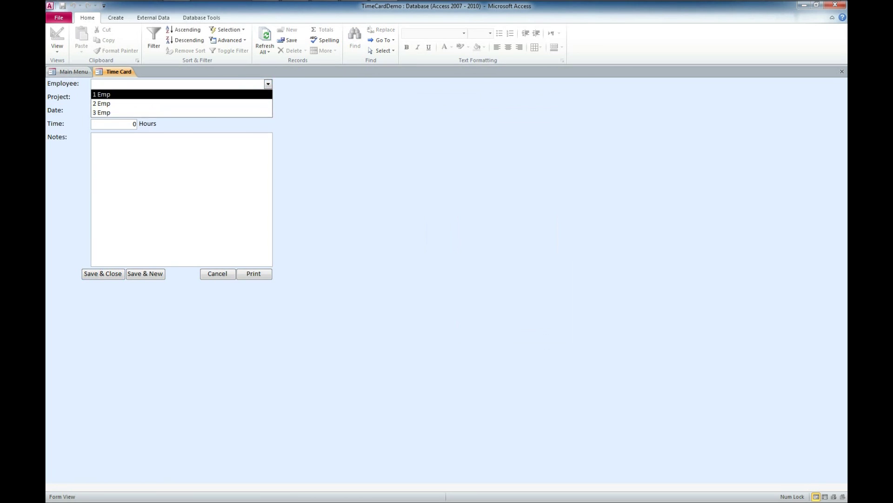
key("Return")
key("Tab")
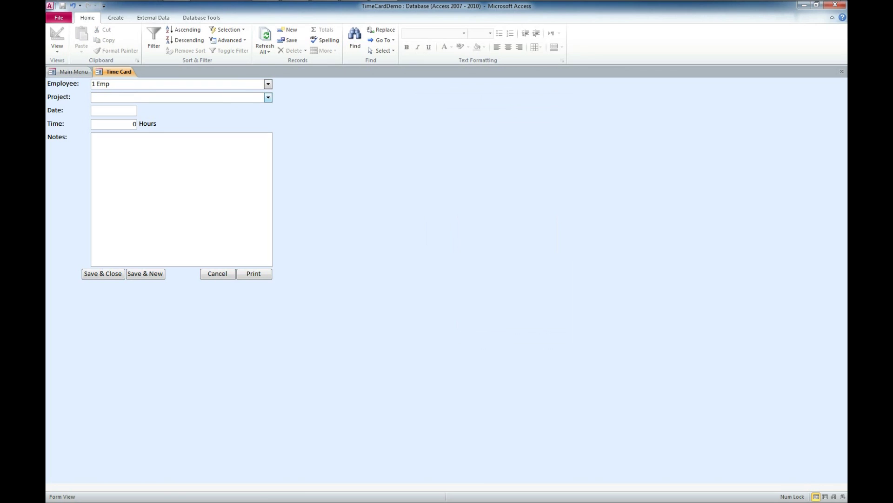
left_click(842, 71)
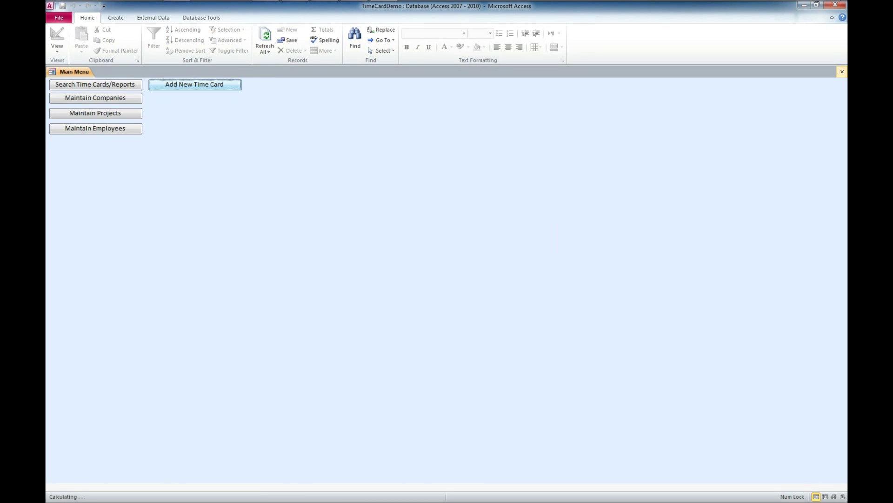
Step: Check the still-empty project list, then open the company list
left_click(95, 113)
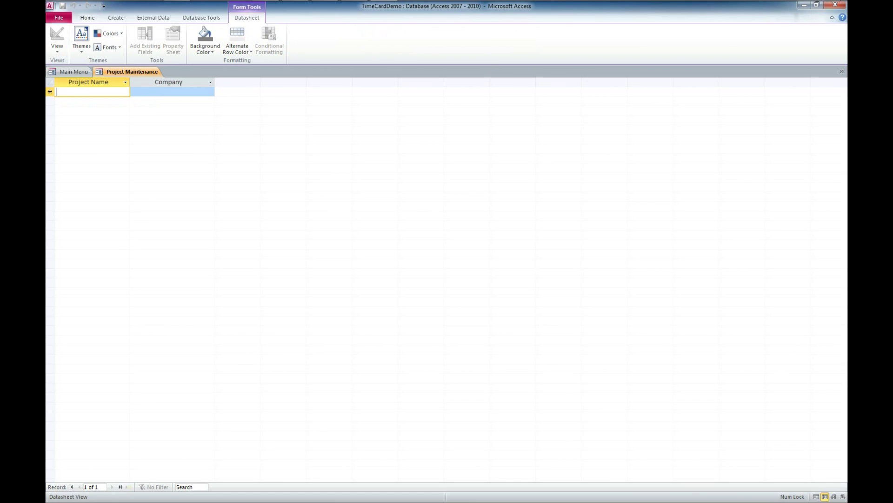
left_click(841, 71)
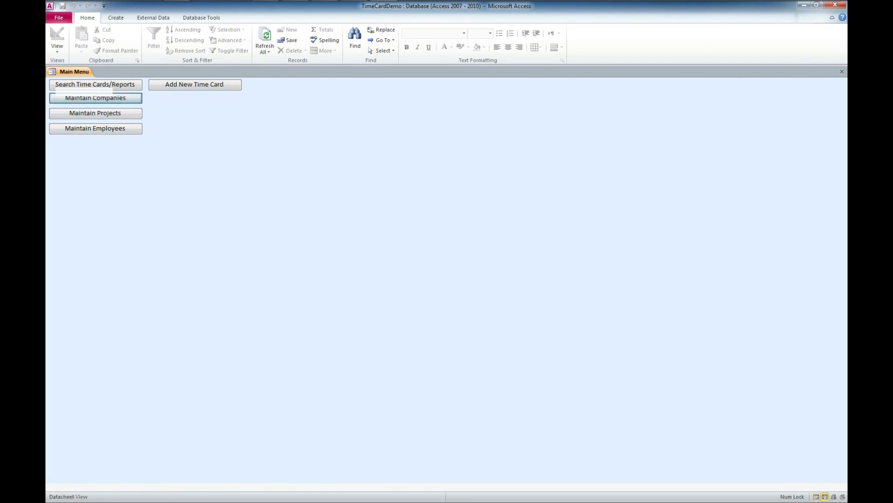
left_click(96, 98)
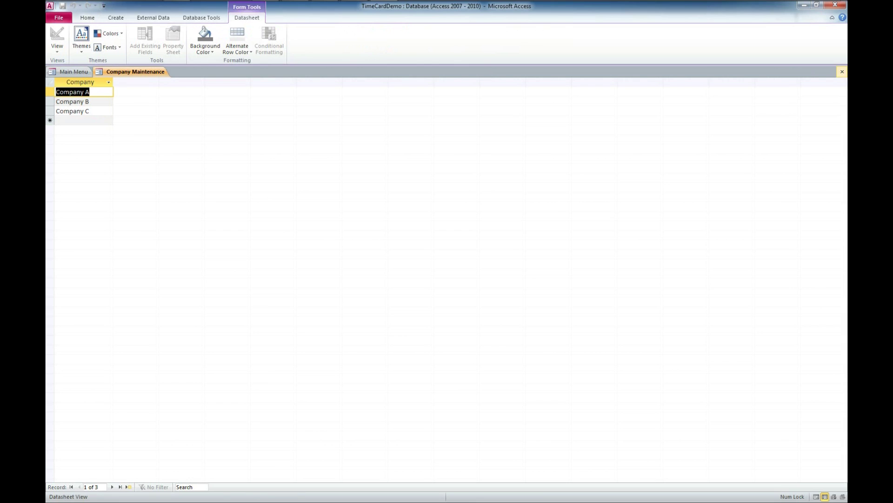
Step: Add project 'Test Project' assigned to Company A
left_click(841, 71)
left_click(95, 114)
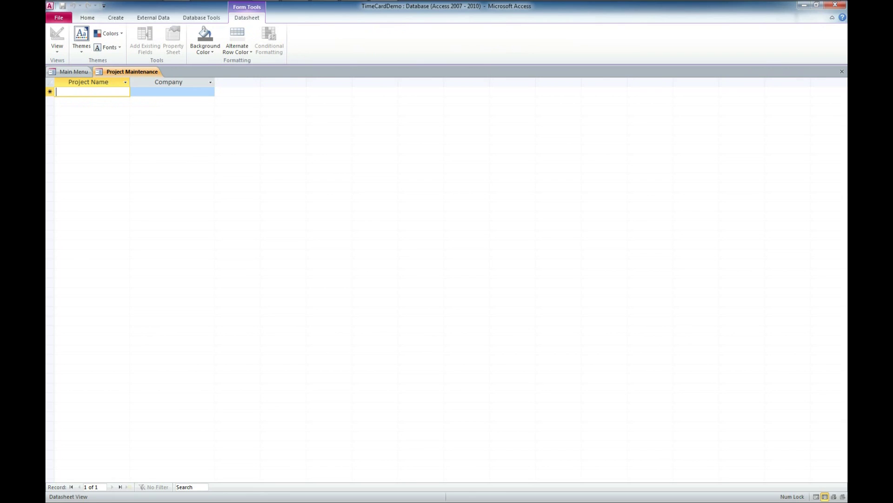
type("T")
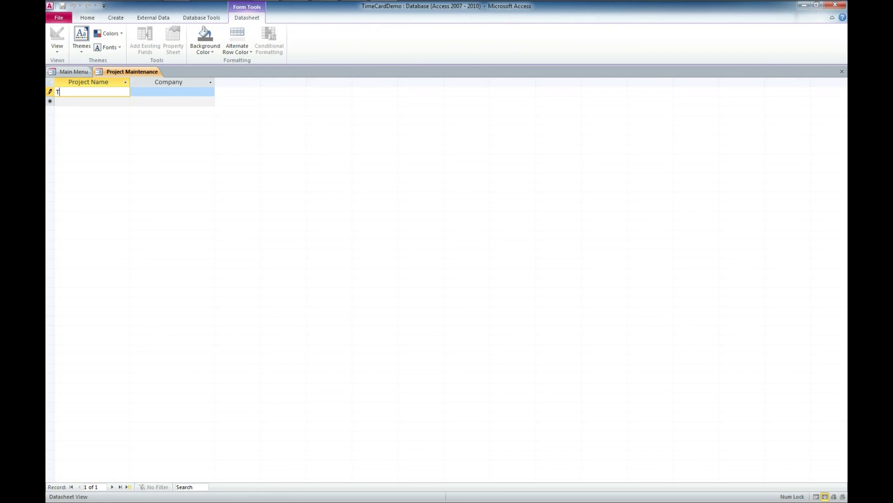
type("est Project")
key("Tab")
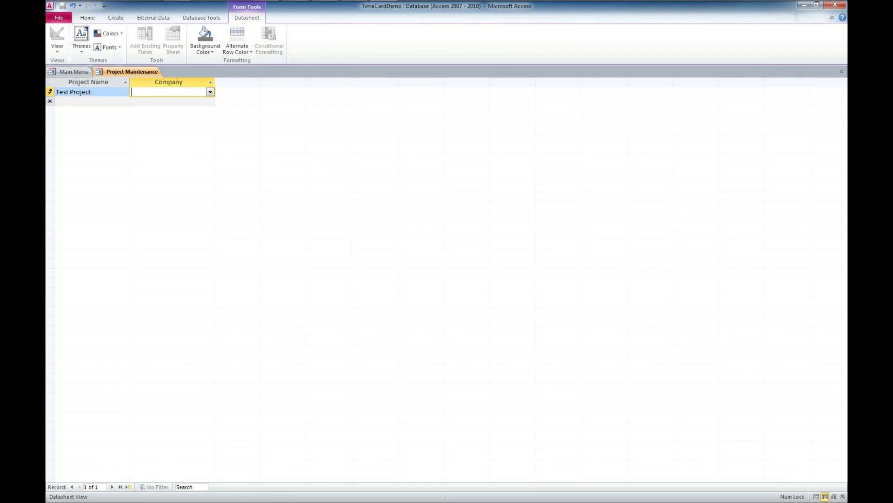
type("Company A")
key("Tab")
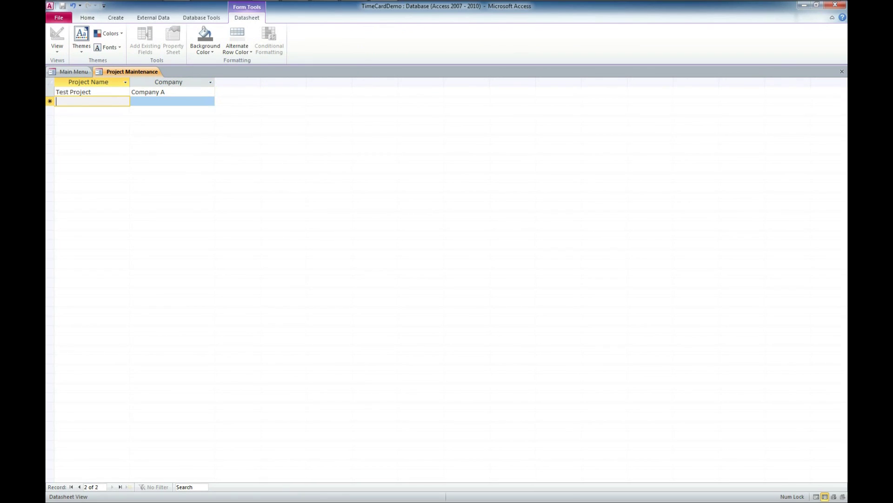
Step: Add project 'Test Project 2' assigned to Company B
type("Test Project 2")
key("Tab")
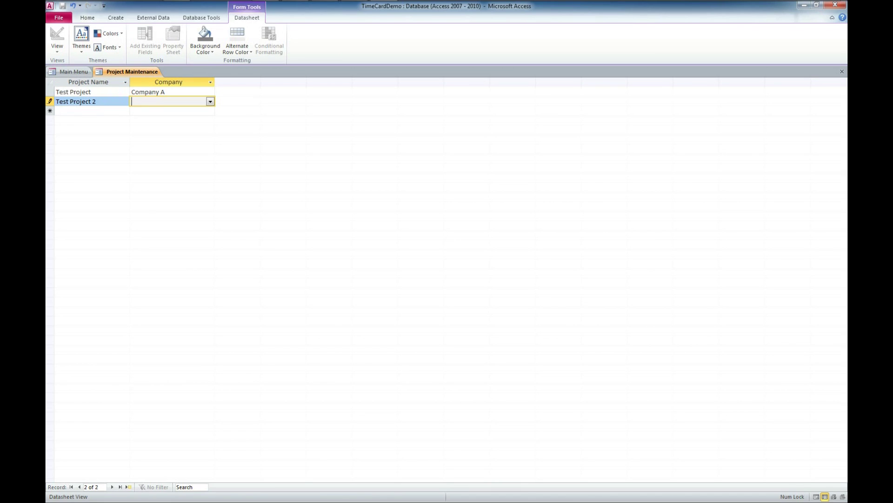
type("compna")
key("BackSpace")
key("BackSpace")
type("any b")
key("Tab")
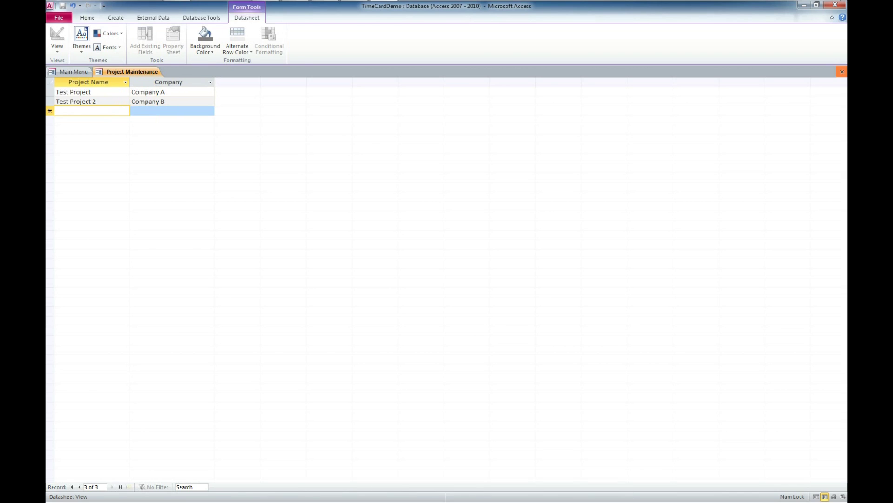
Step: Check the employee list, then start a blank time card
left_click(842, 71)
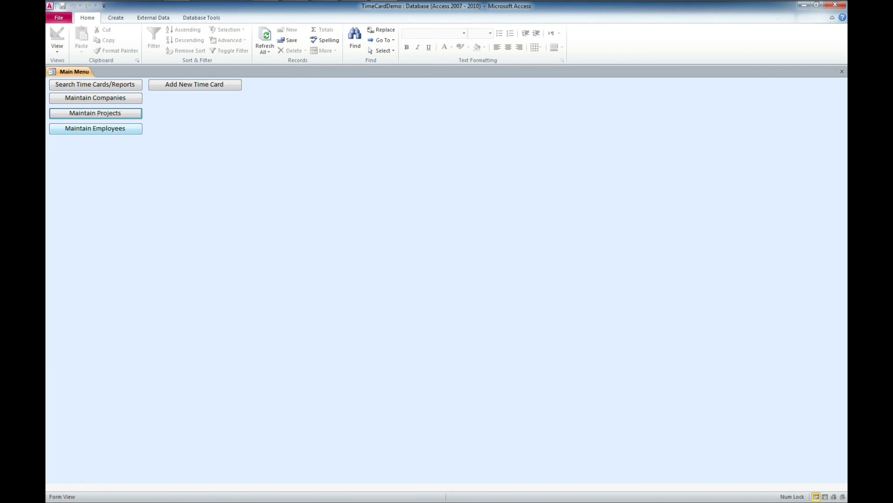
left_click(96, 128)
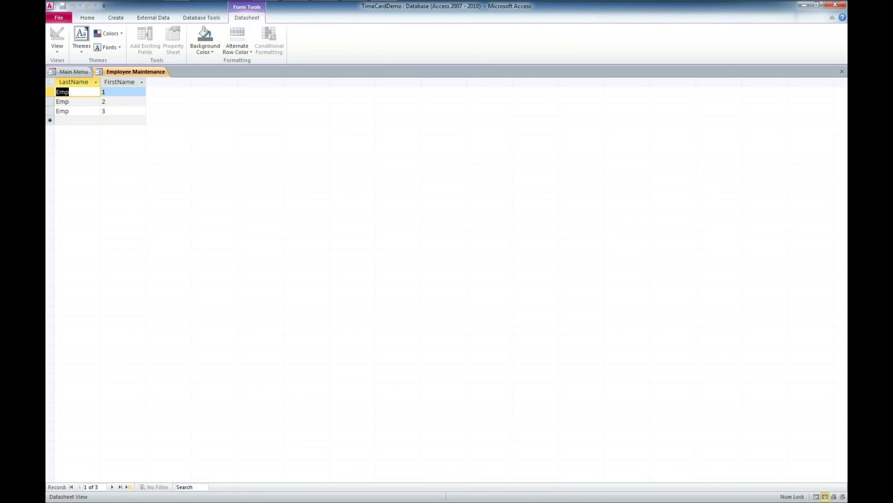
left_click(842, 72)
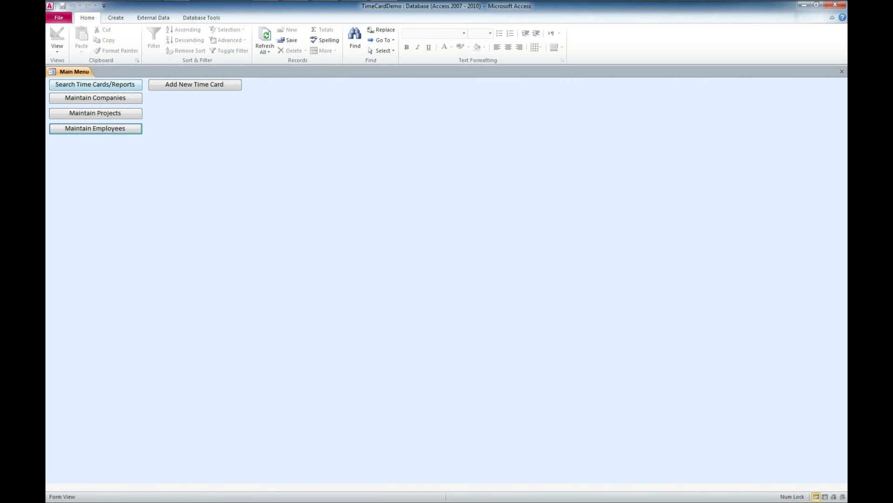
left_click(195, 84)
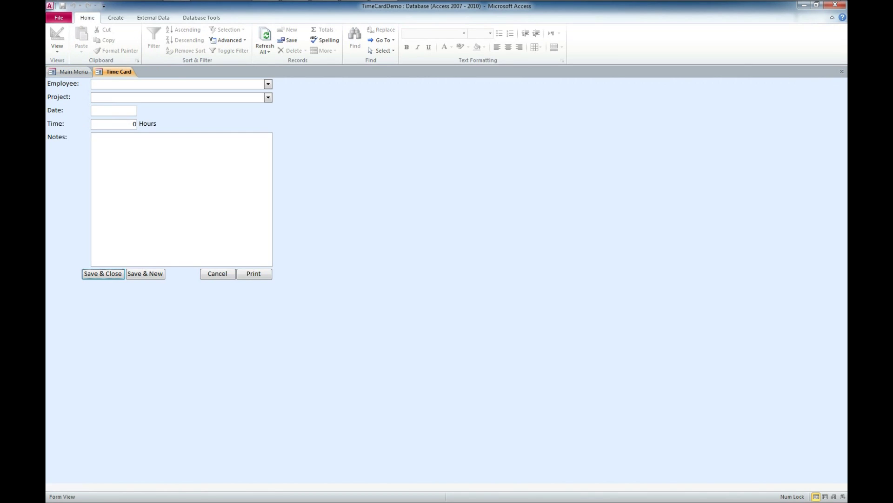
Step: Enter 1 Emp, Test Project, 11/22/2013, 2 hours, notes 'Worked on an access database for the client.' and save
key("Return")
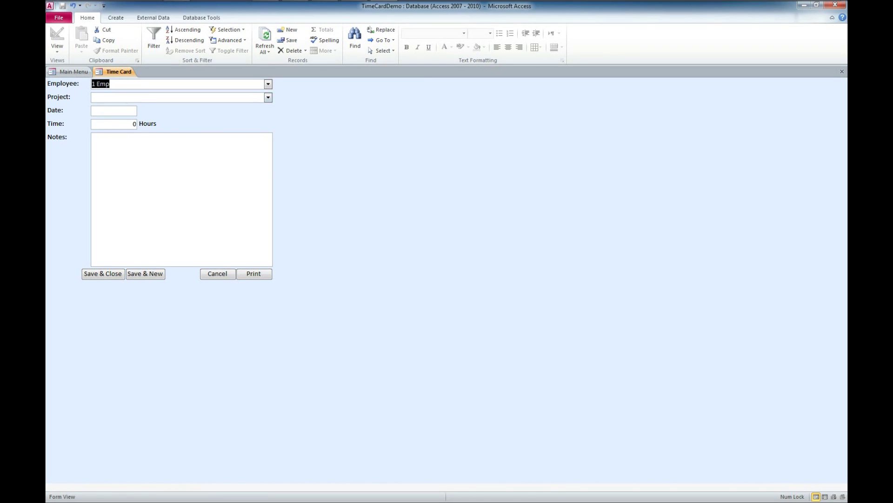
key("Tab")
key("Down")
key("Return")
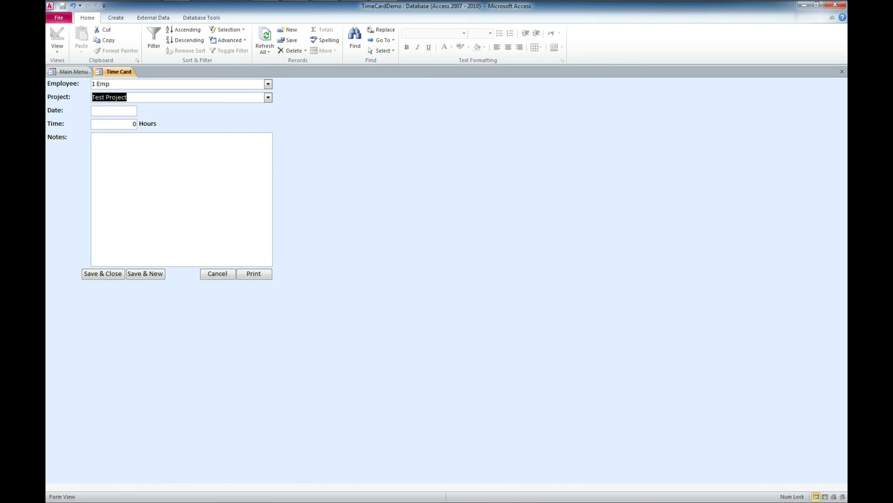
key("Tab")
key("alt+Down")
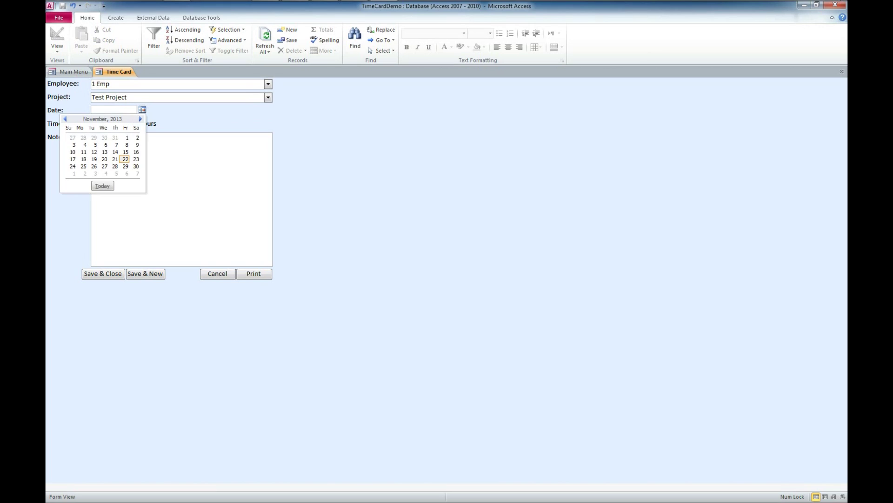
key("Return")
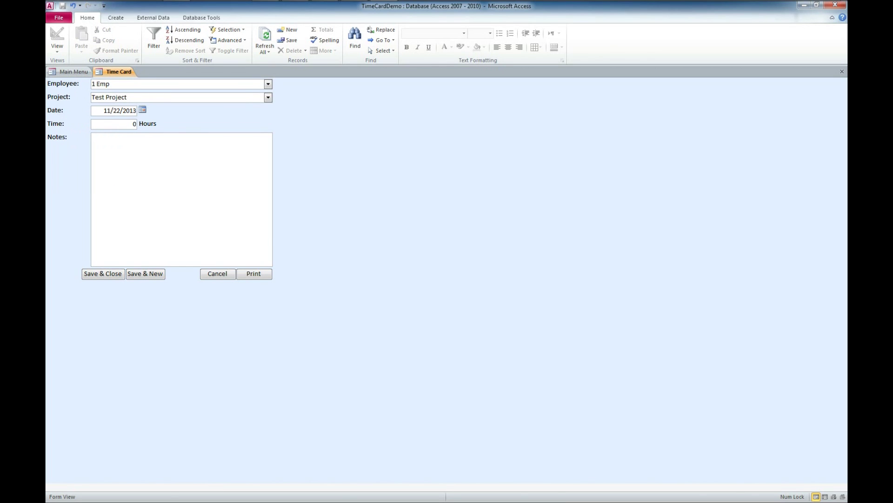
key("Tab")
type("2")
key("Tab")
type("Worked on an access database for the client.")
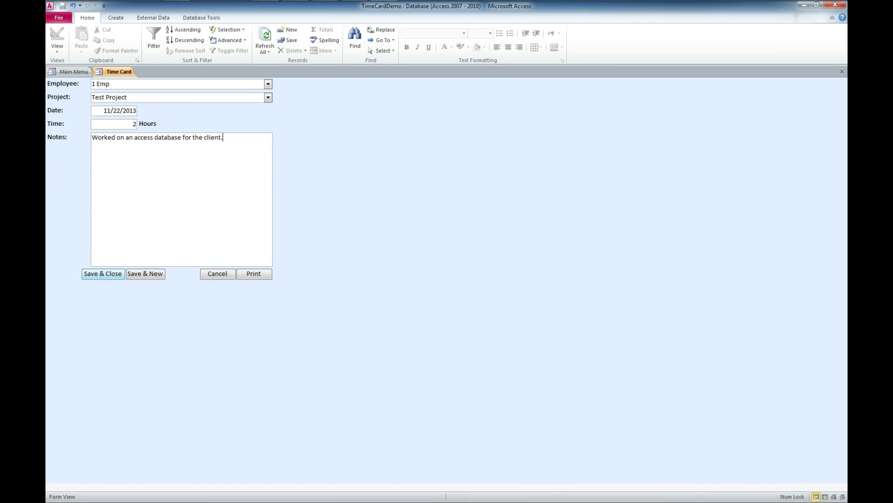
left_click(145, 274)
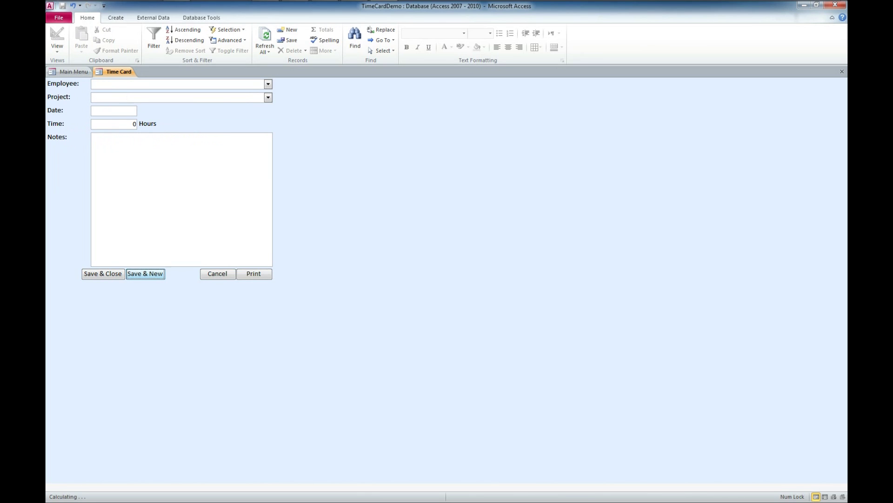
Step: Fill in 2 Emp, Test Project and date 11/22/2013 on the new card
key("Down")
key("Down")
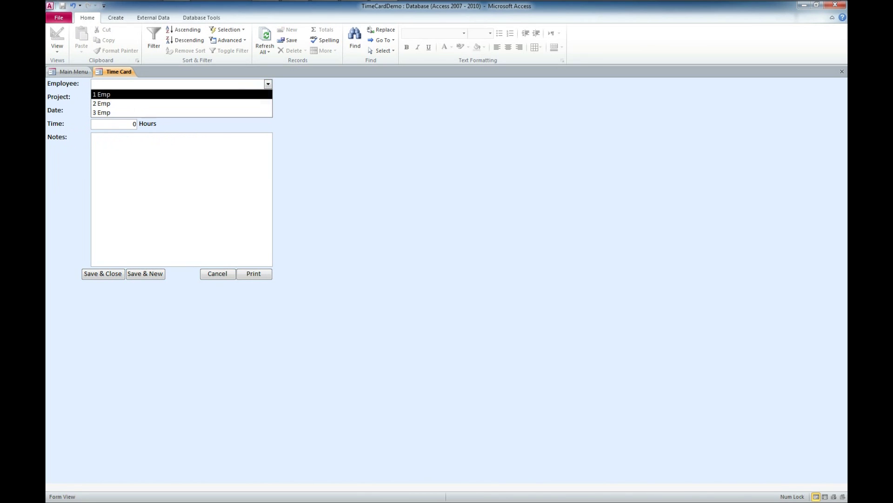
key("Return")
key("Tab")
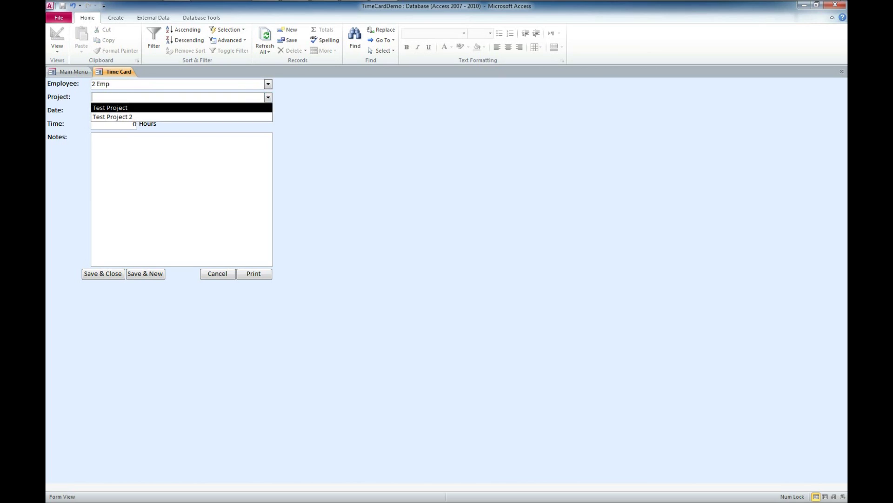
key("Down")
key("Up")
key("Return")
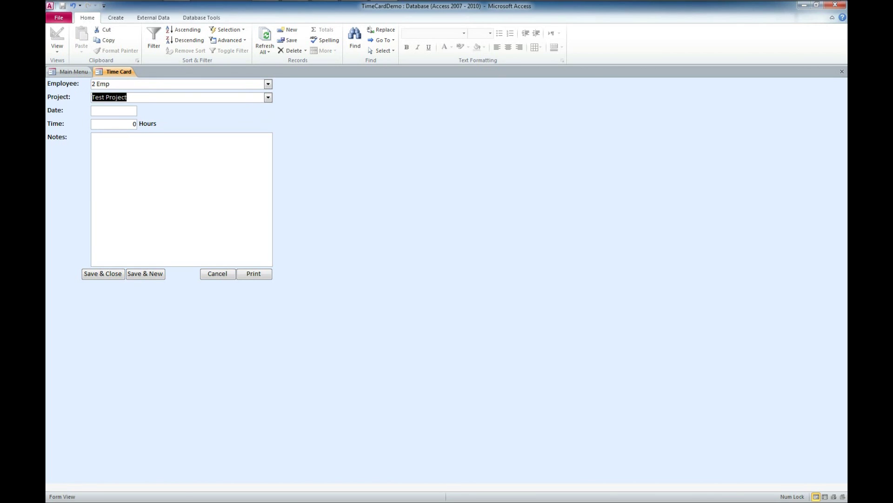
key("Tab")
key("alt+Down")
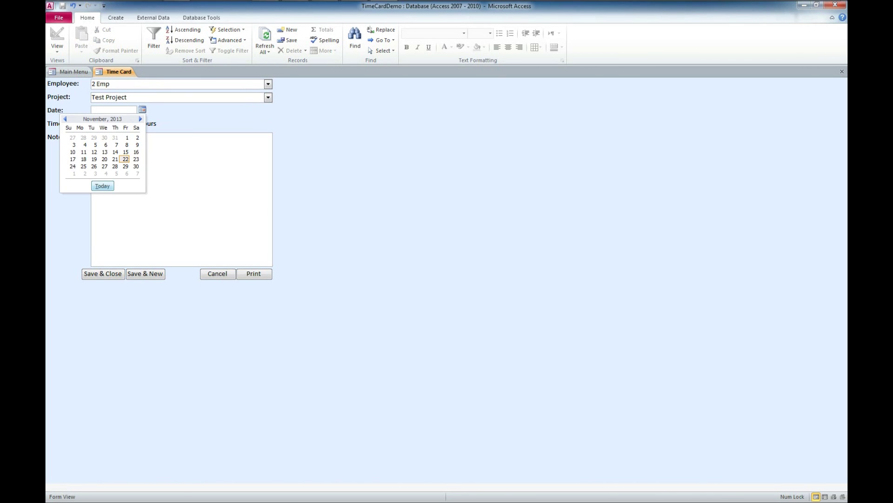
key("Return")
Step: Enter 5 hours with notes 'Creating database structure for client' and save the card
key("Tab")
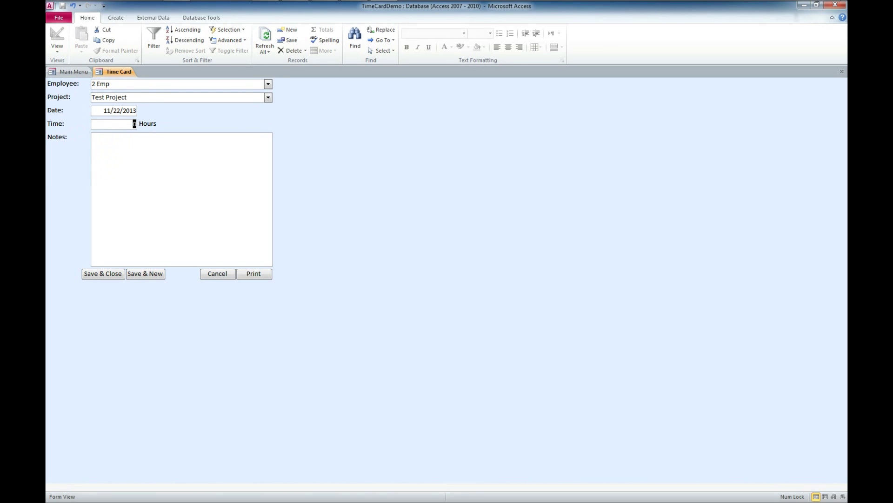
type("5")
key("Tab")
type("Creating database st")
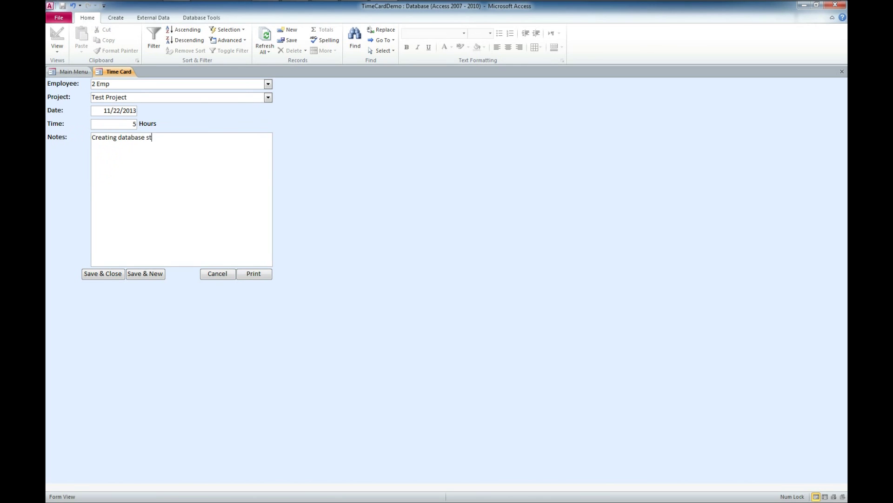
type("ructure of")
key("BackSpace")
key("BackSpace")
type("for client")
left_click(146, 274)
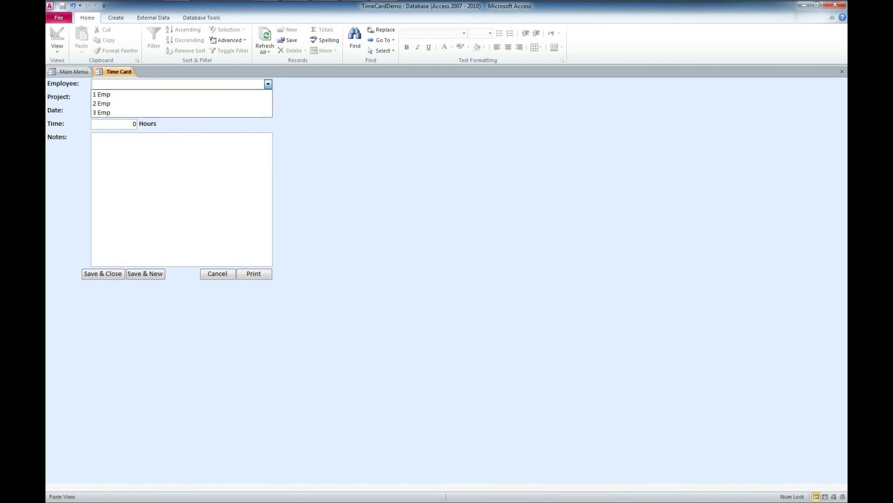
Step: Choose 3 Emp, Test Project and date 11/22/2013 for the third card
key("Down")
key("Return")
key("Tab")
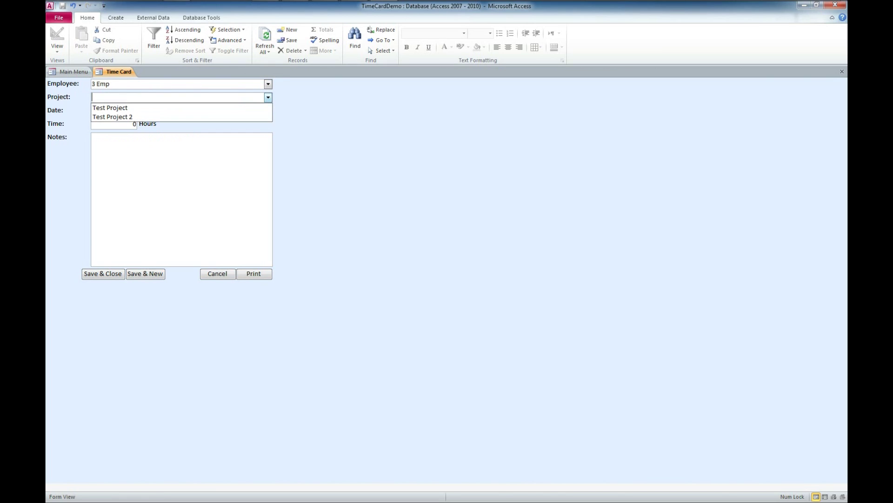
key("Down")
key("Return")
key("Tab")
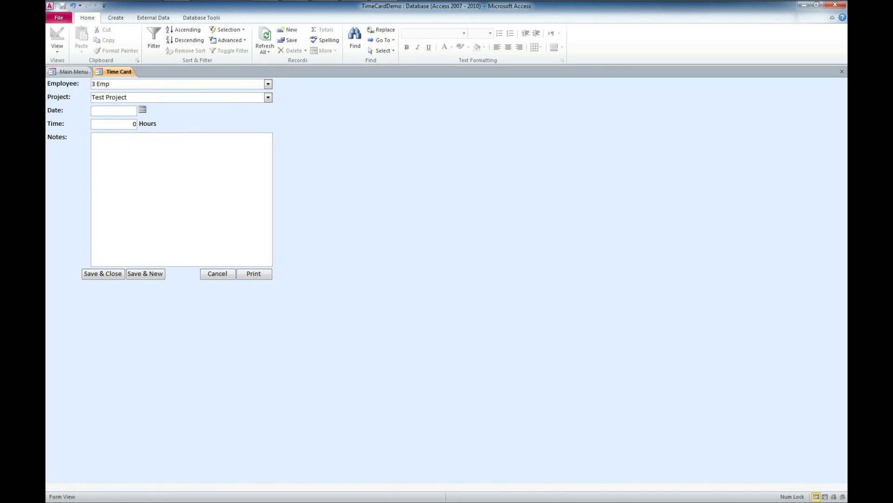
key("alt+Down")
key("Return")
Step: Enter 2 hours with notes 'Developed front end for database.' and save and close the card
key("Tab")
type("2")
key("Tab")
type("Developed front ")
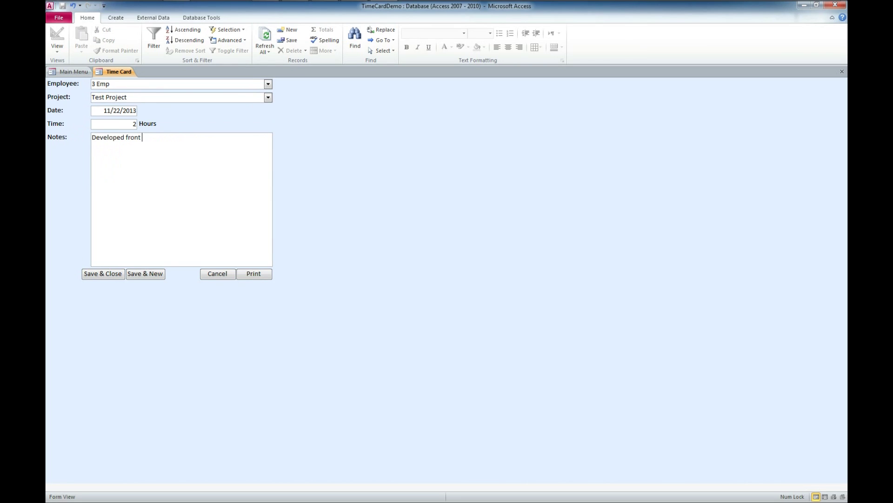
type("end for database.")
left_click(102, 274)
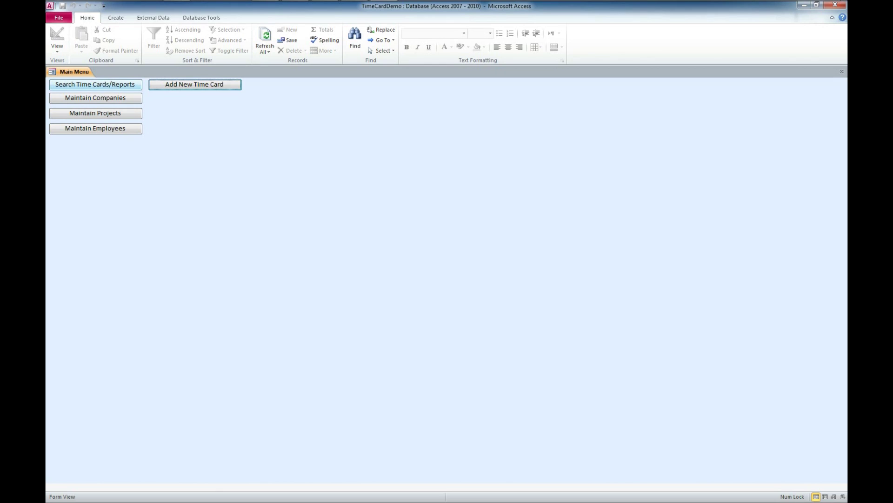
Step: Open the Time Card Search form and set the employee filter to 3 Emp
left_click(95, 85)
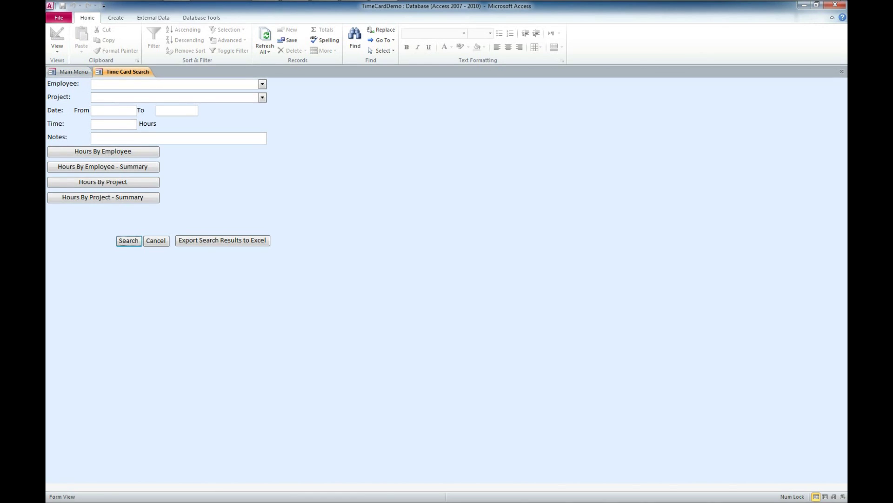
left_click(263, 84)
left_click(102, 92)
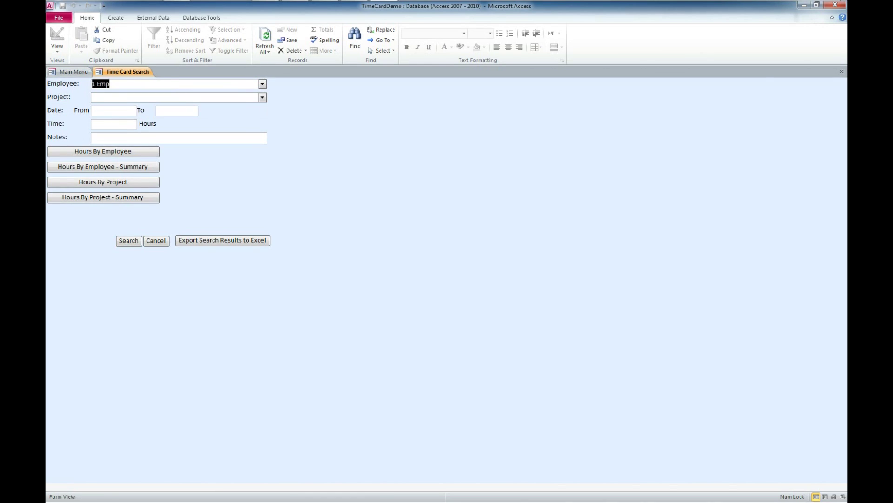
key("F4")
key("Down")
key("Return")
key("F4")
key("Down")
key("Return")
key("F4")
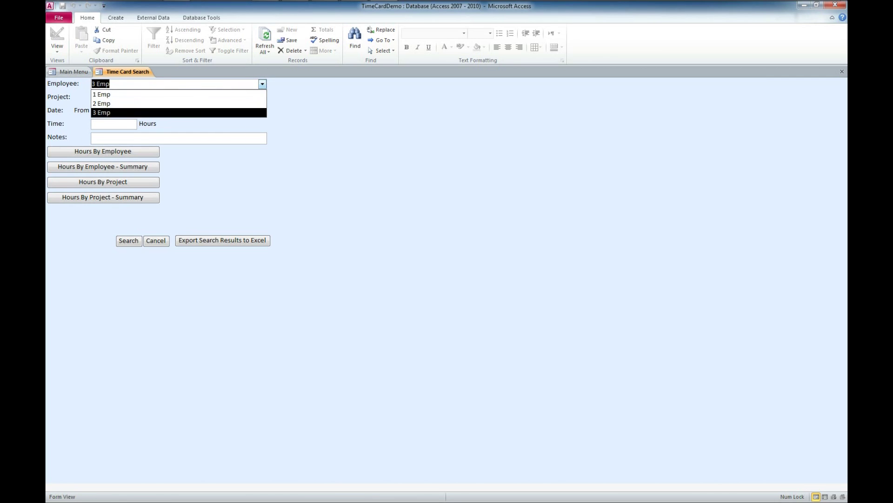
key("Up")
key("Up")
key("Escape")
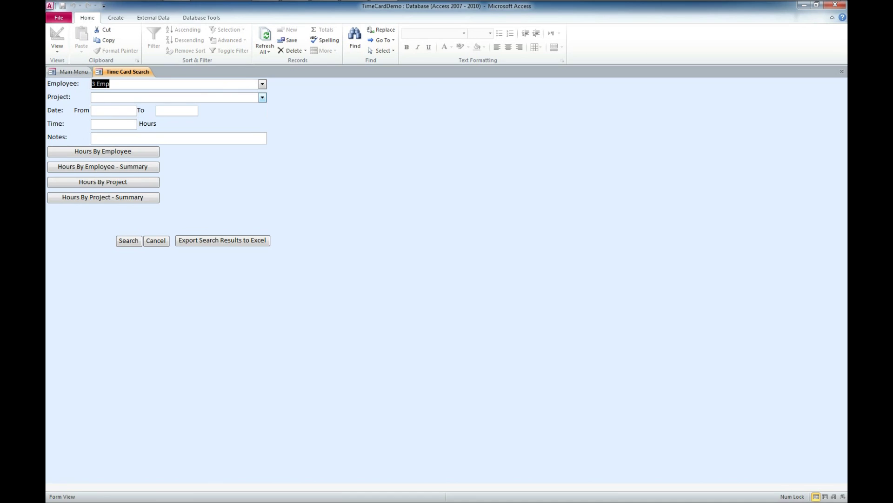
Step: Leave the project and date filters blank and preview the Hours by Employee report
key("Tab")
key("F4")
key("Escape")
key("Tab")
key("Tab")
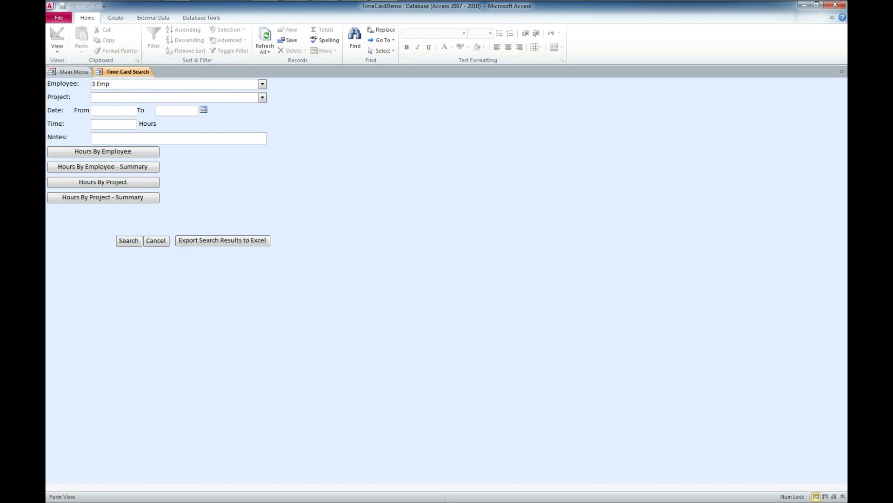
key("Tab")
left_click(103, 151)
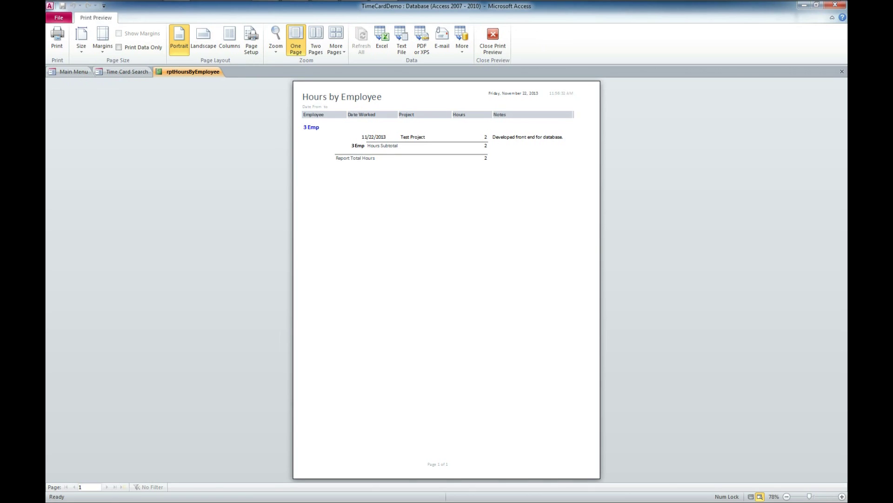
Step: Clear the '3 Emp' employee filter and preview Hours by Employee for all employees, totalling 9 hours
left_click(842, 72)
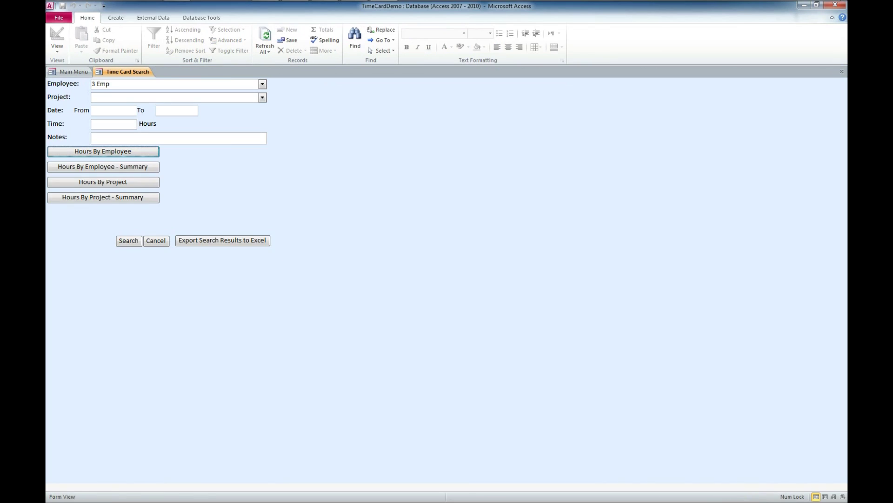
left_click_drag(92, 83, 110, 83)
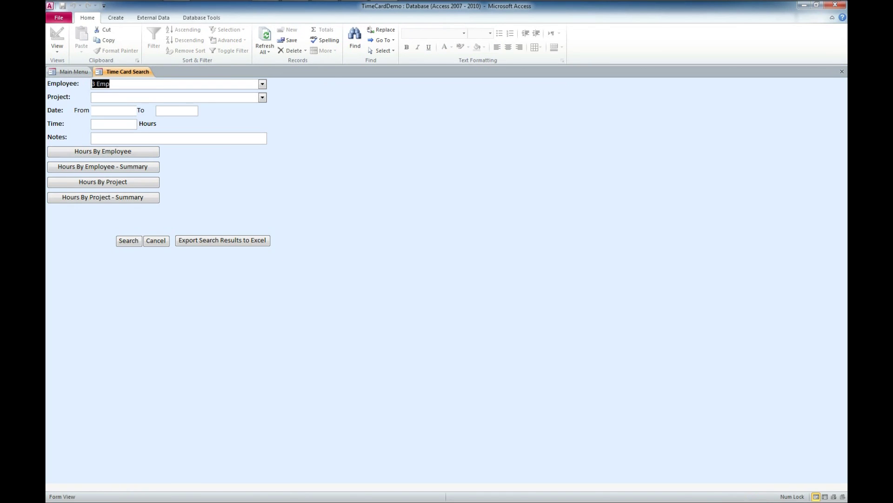
key("BackSpace")
left_click(103, 151)
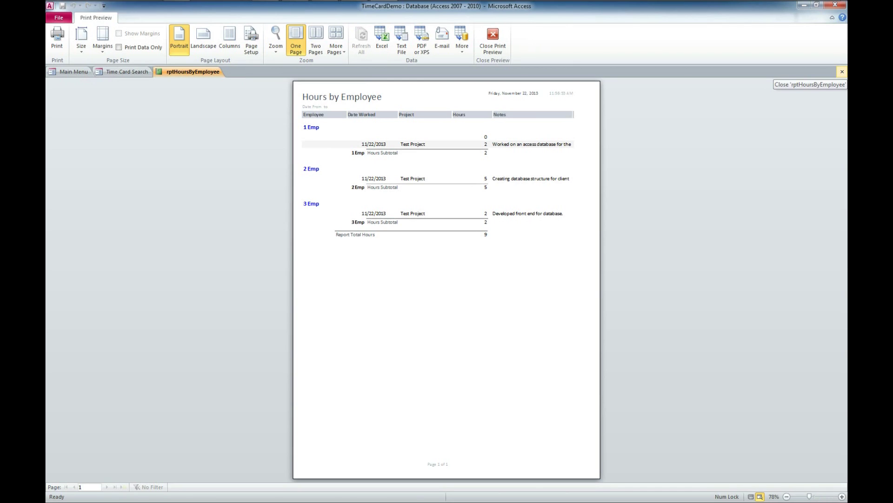
left_click(842, 72)
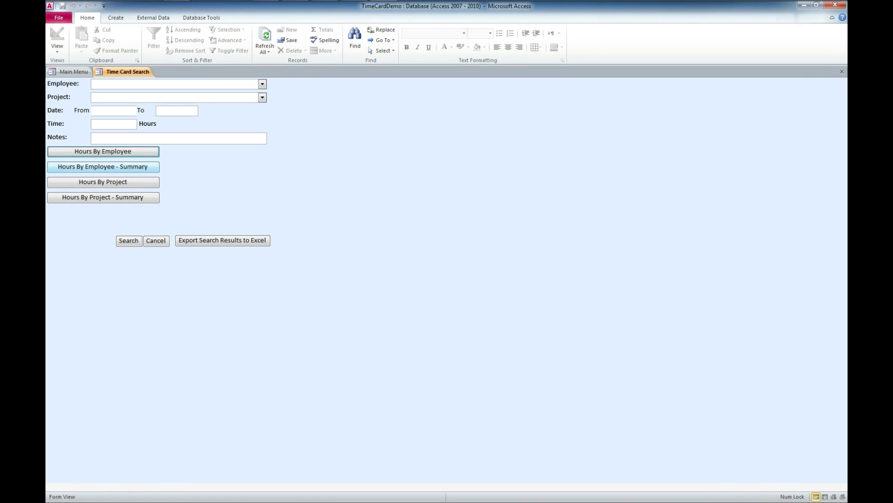
Step: Preview and close the Hours by Employee - Summary, Hours by Project and Hours by Project - Summary reports
left_click(103, 166)
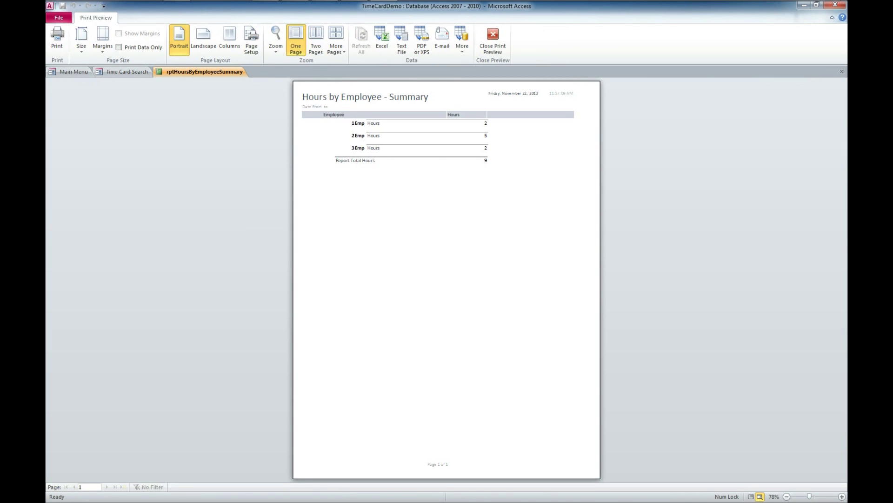
left_click(842, 71)
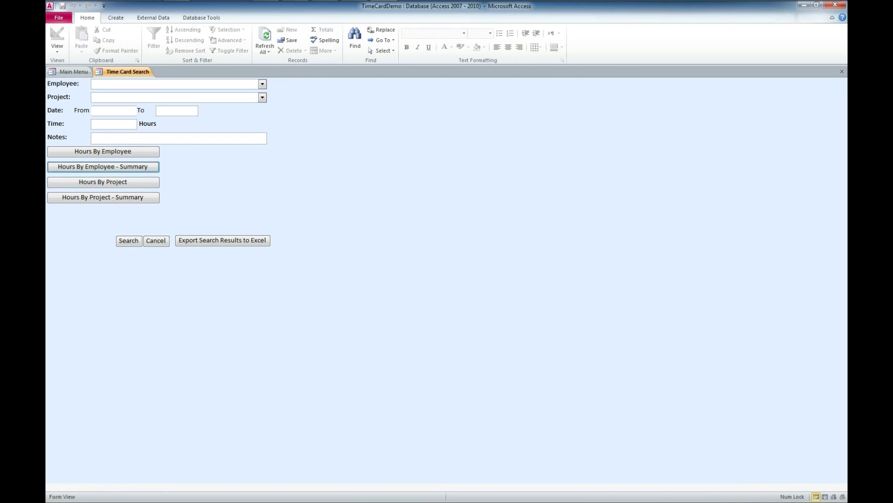
left_click(103, 182)
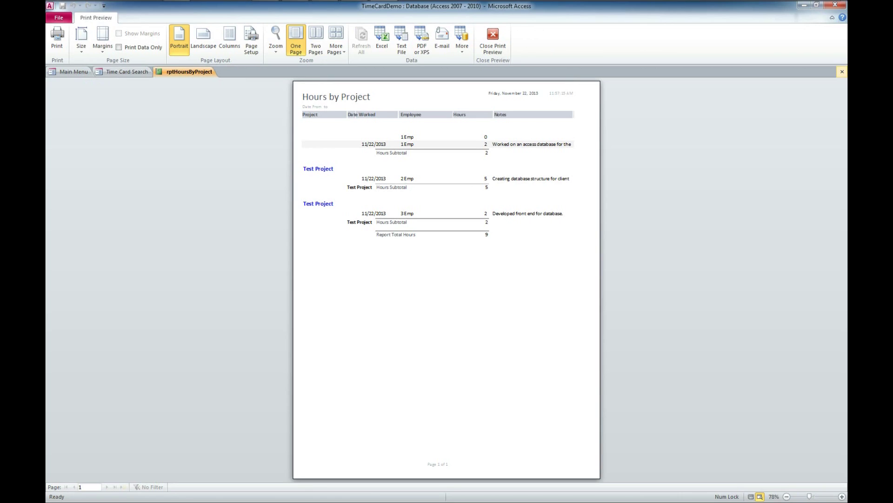
left_click(841, 72)
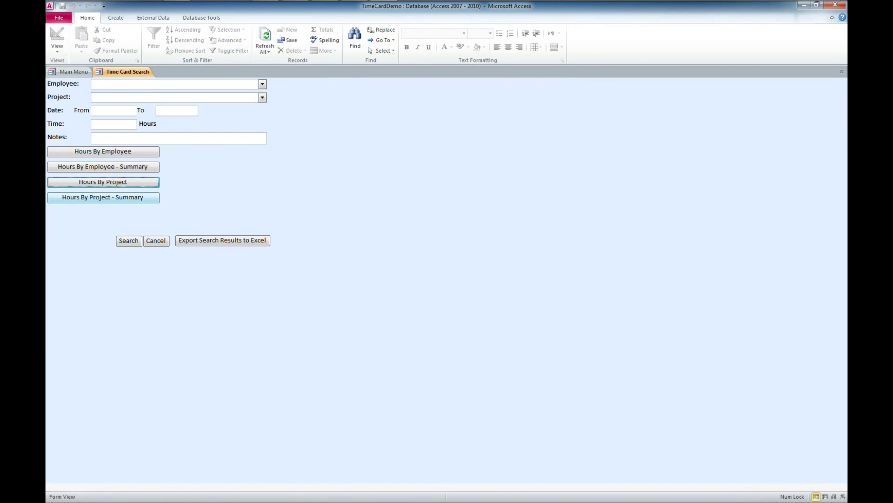
left_click(102, 197)
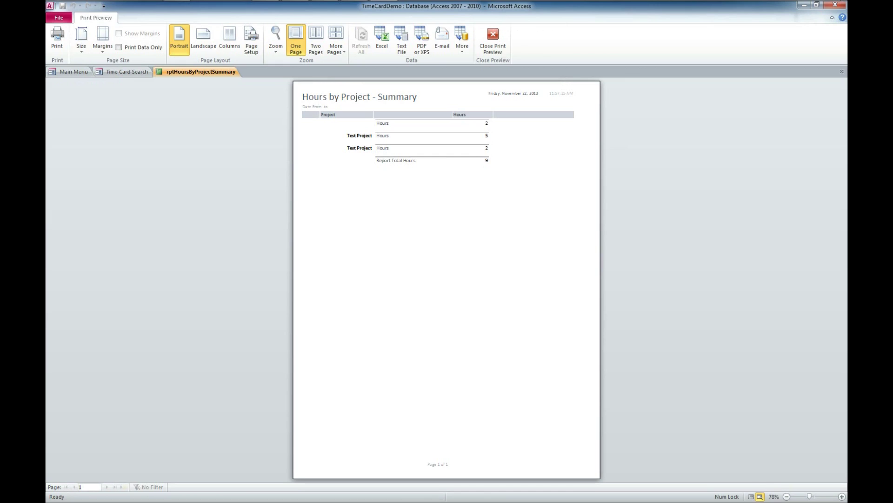
left_click(841, 71)
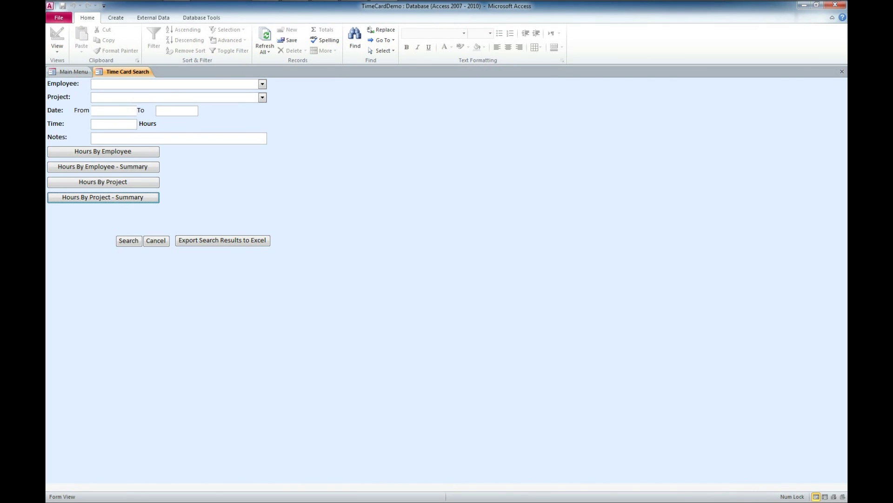
Step: Close the Time Card Search form to return to the Main Menu
left_click(842, 71)
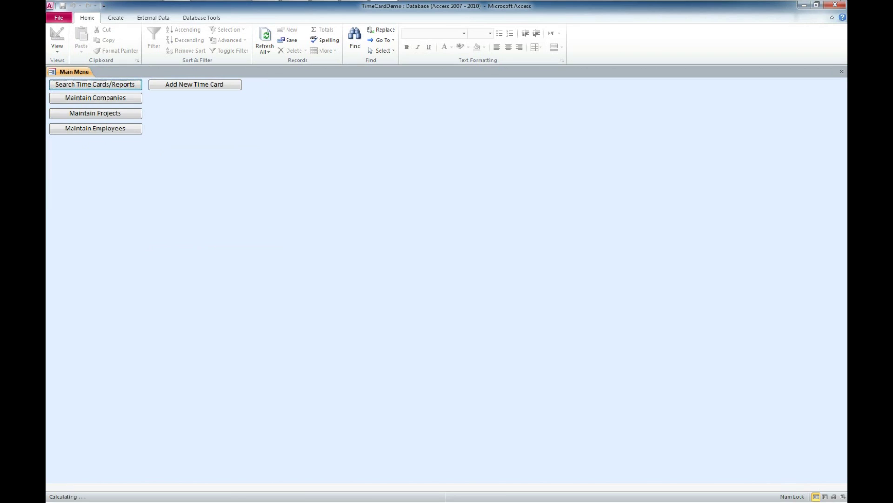